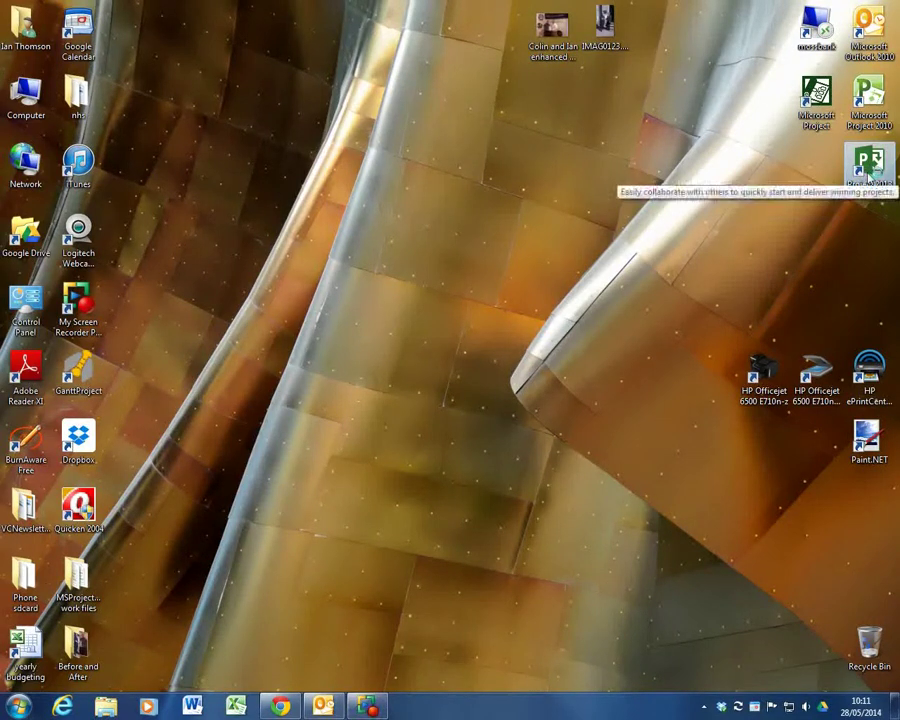
# - Launch Microsoft Project 2013 from its desktop shortcut
pyautogui.doubleClick(866, 170)
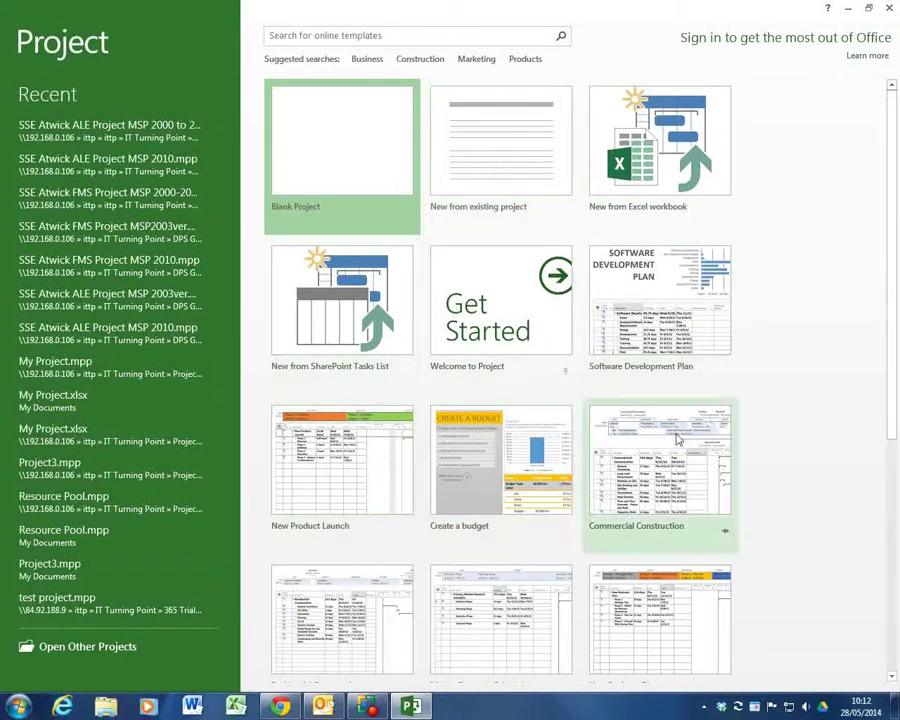
pyautogui.scroll(-5, 797, 371)
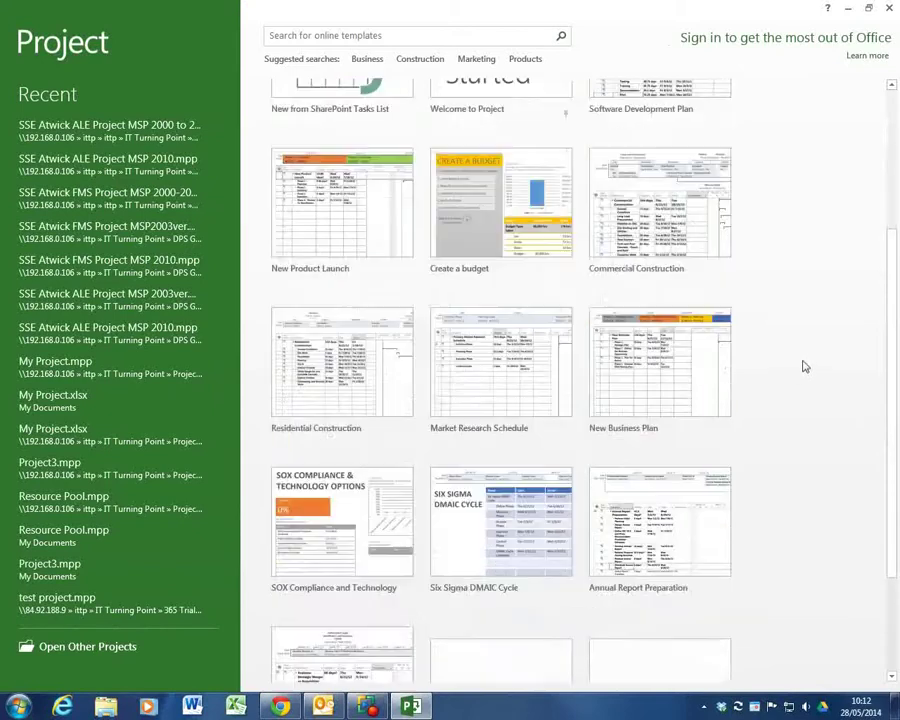
pyautogui.scroll(-2, 815, 369)
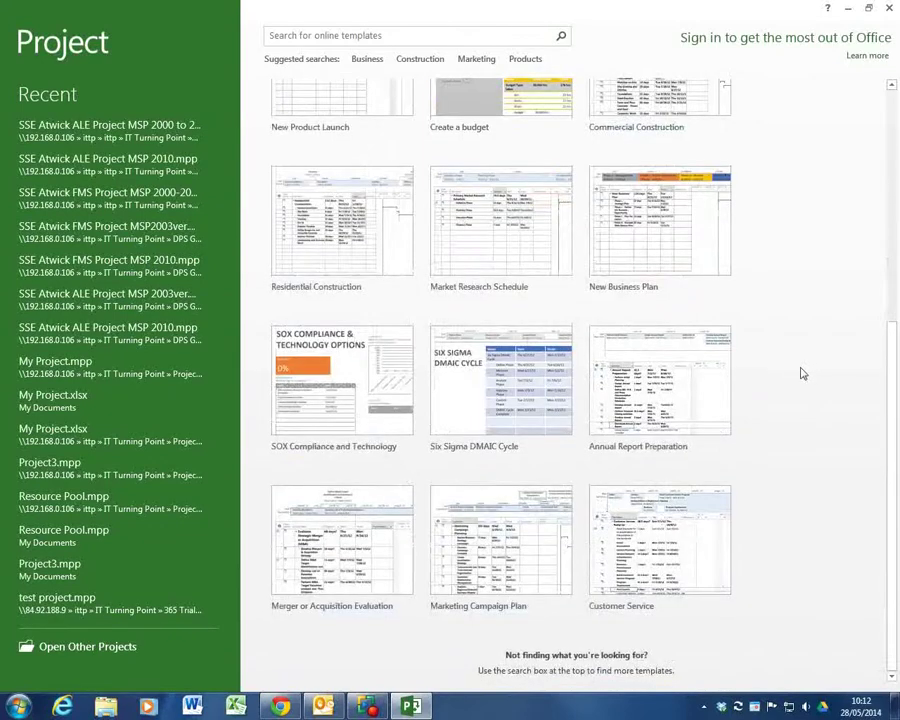
pyautogui.scroll(8, 802, 365)
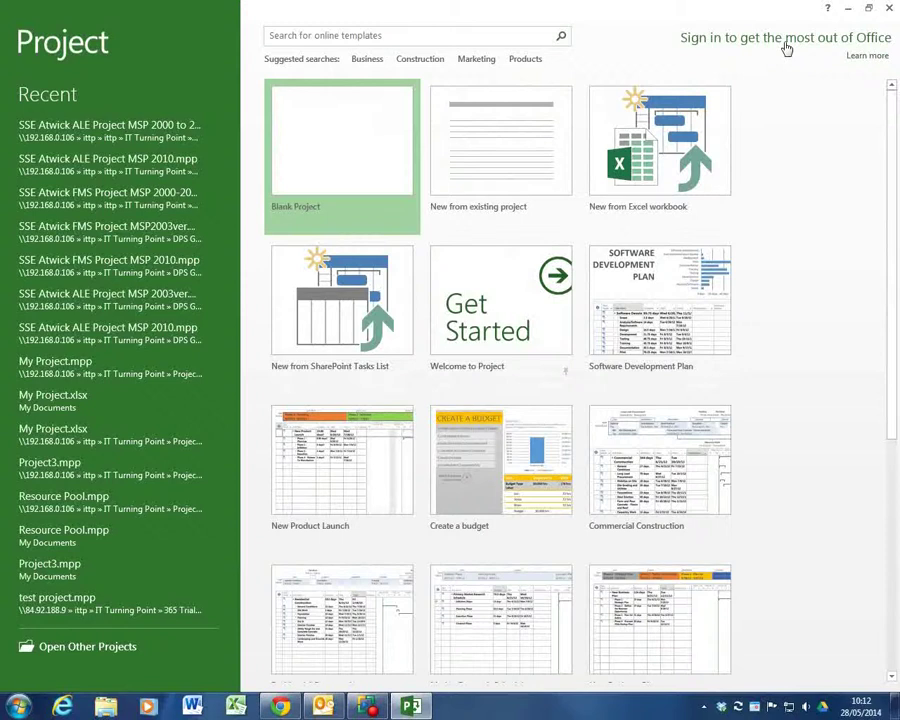
# - Create a new blank project, then hide the View Bar and bring it back
pyautogui.click(334, 159)
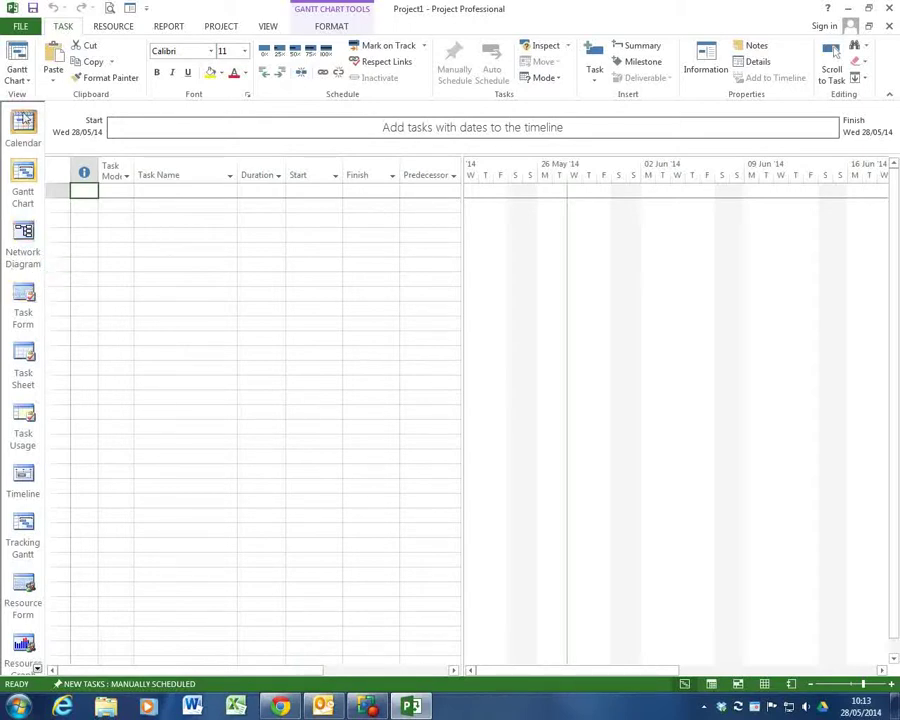
pyautogui.rightClick(35, 277)
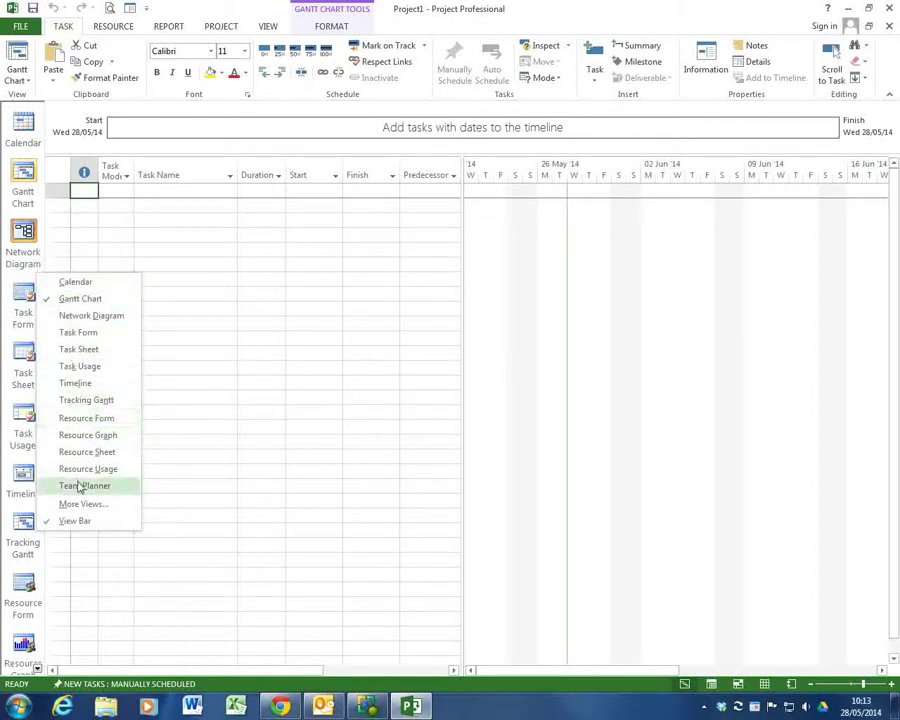
pyautogui.click(68, 522)
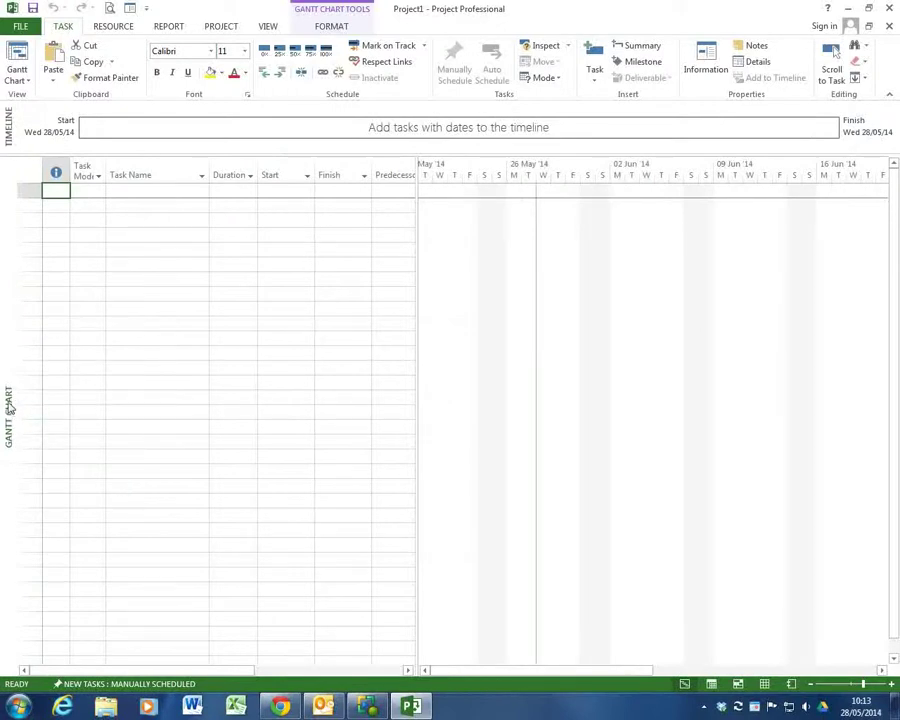
pyautogui.rightClick(9, 407)
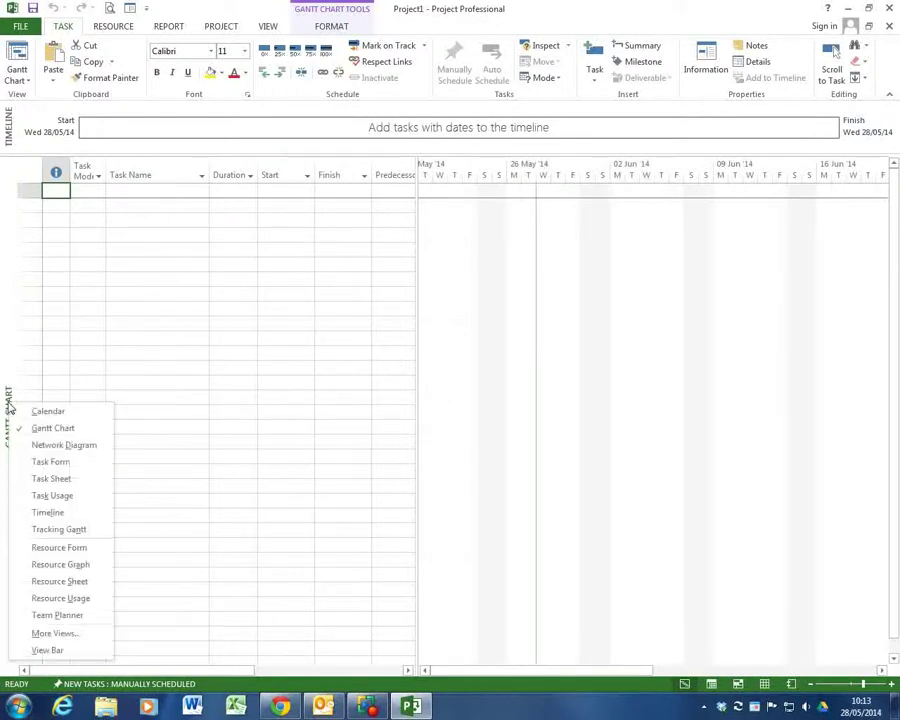
pyautogui.click(47, 651)
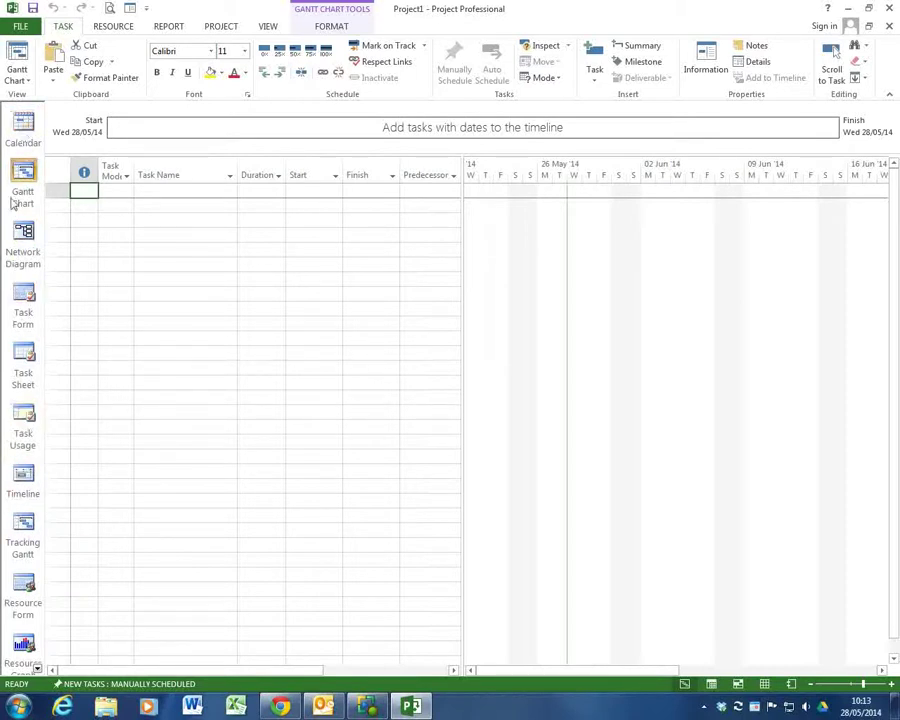
# - Look at the built-in views list without choosing one, then switch to Gantt Chart view
pyautogui.click(19, 79)
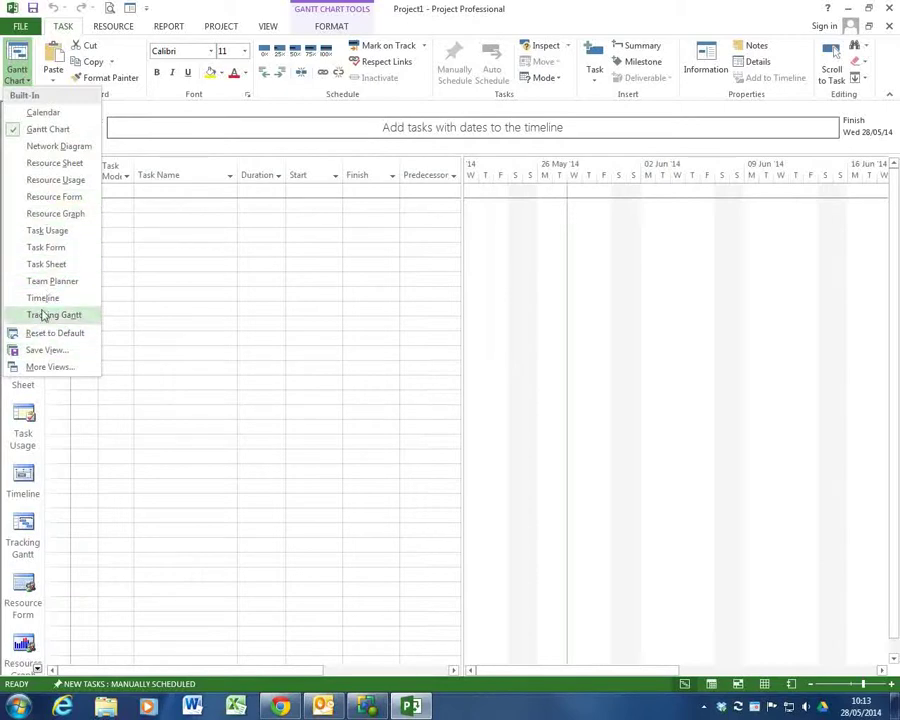
pyautogui.click(30, 400)
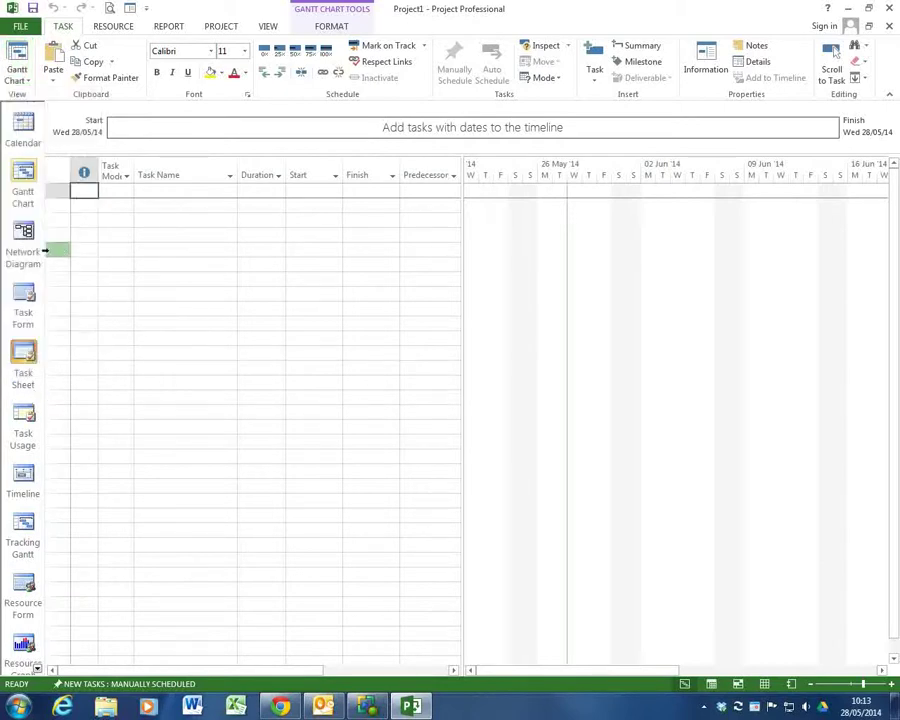
pyautogui.click(26, 175)
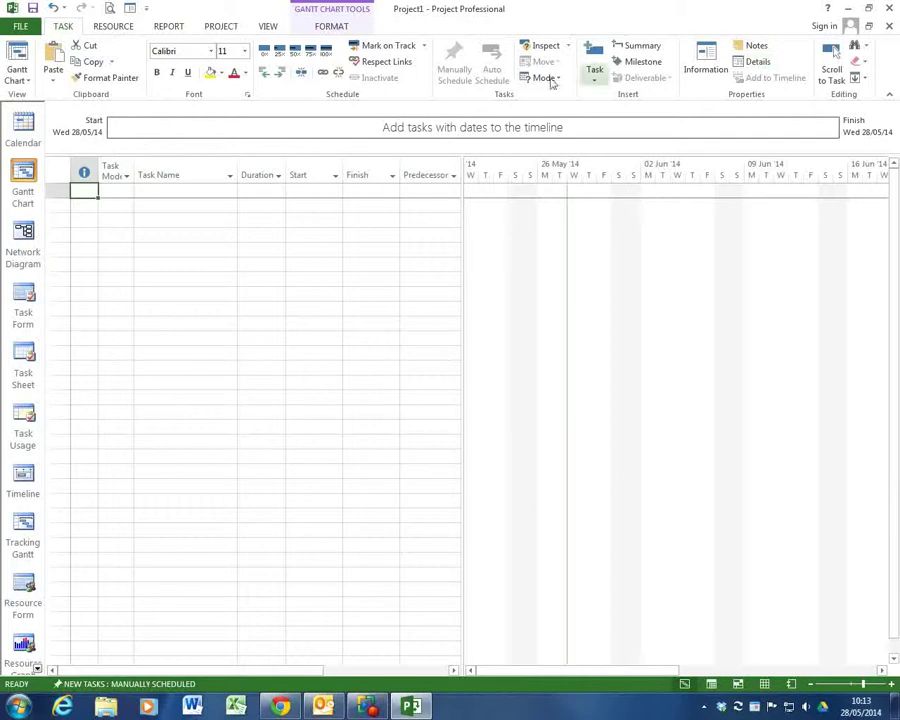
# - Select the first Task Name cell and look through the Resource, Report and Project tabs
pyautogui.click(170, 194)
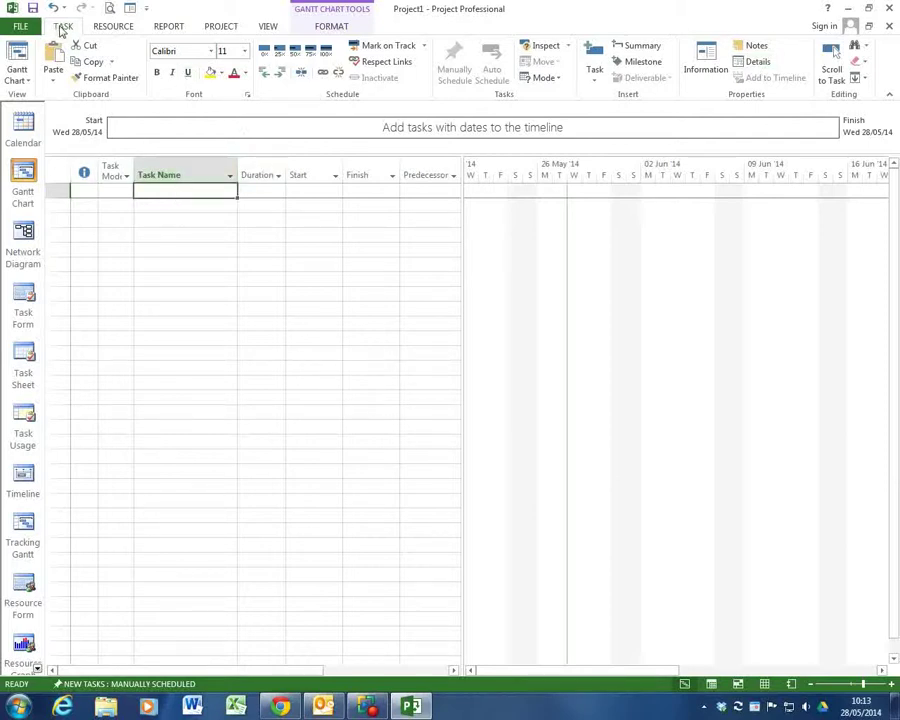
pyautogui.click(114, 28)
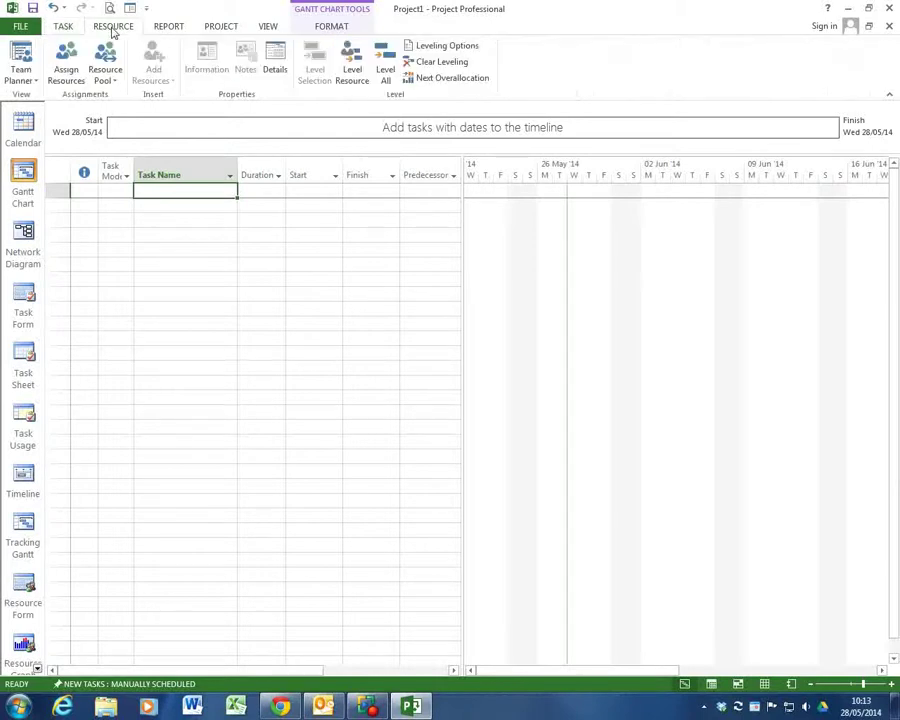
pyautogui.click(171, 29)
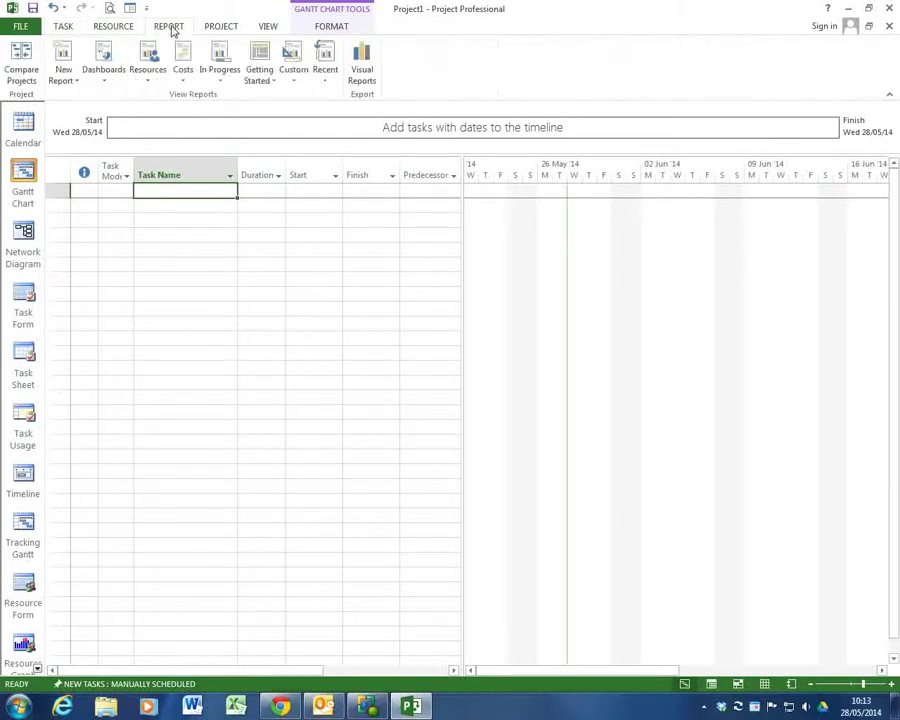
pyautogui.click(221, 29)
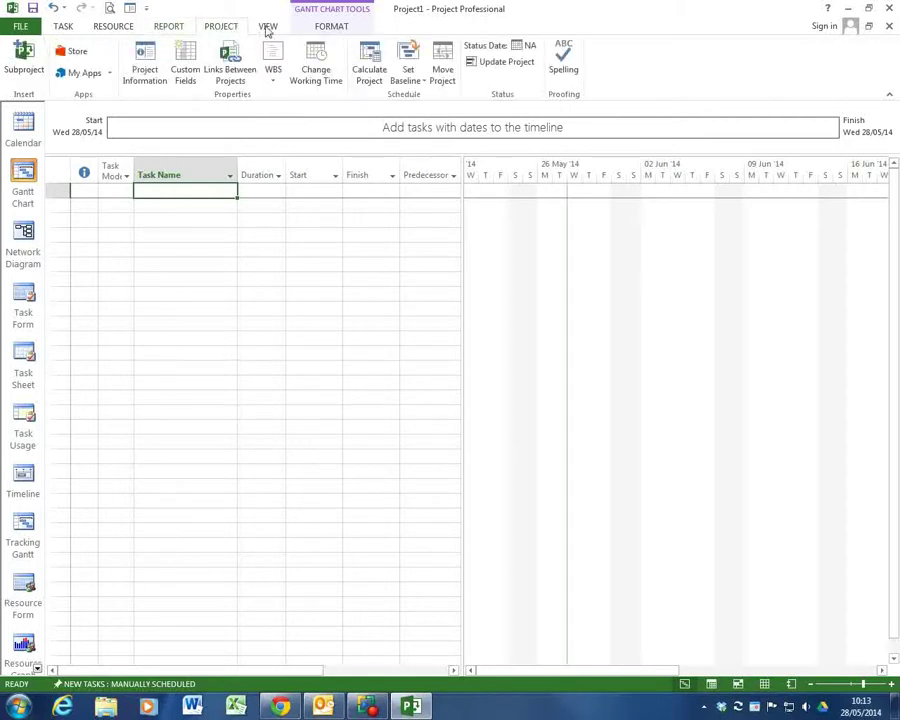
# - Show the View and Format tabs, then try Calendar view and return to Gantt Chart
pyautogui.click(268, 28)
pyautogui.click(336, 28)
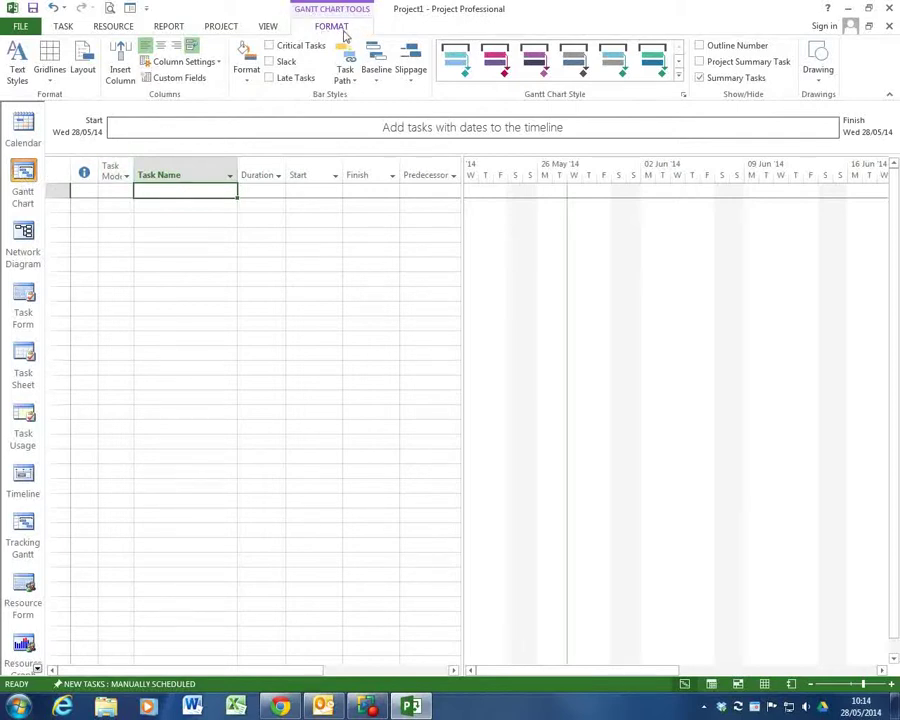
pyautogui.click(24, 122)
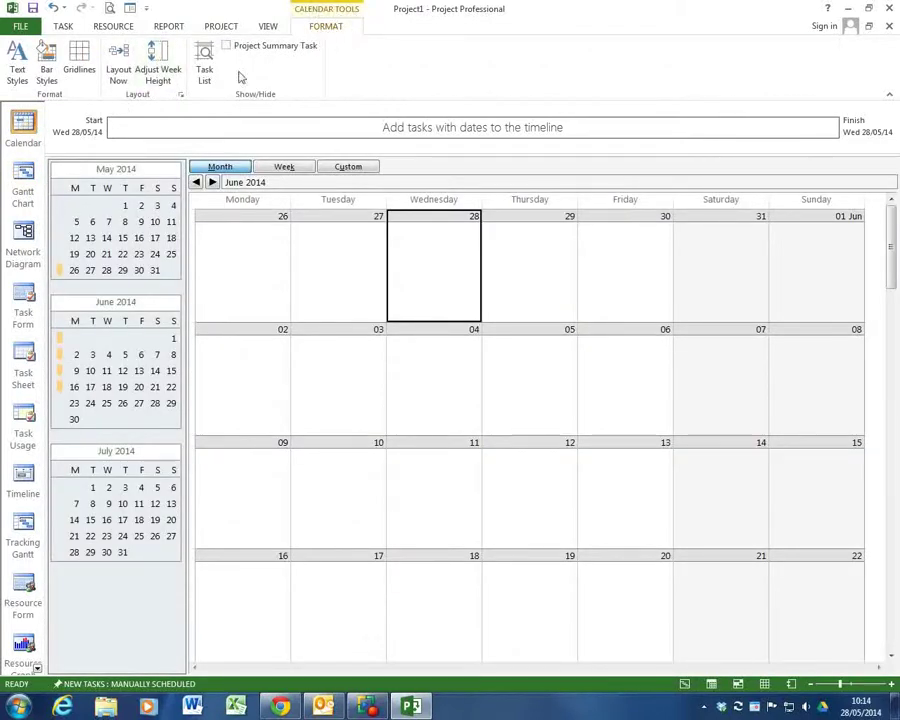
pyautogui.click(23, 178)
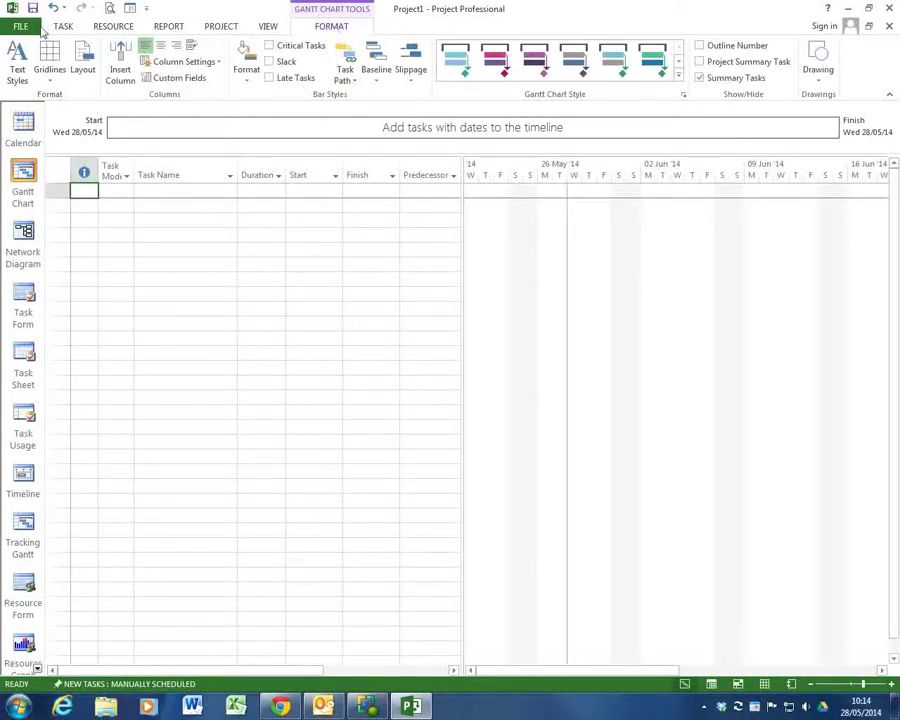
# - From the File Info page, view the global Organizer's Calendars and cancel without copying anything
pyautogui.click(22, 26)
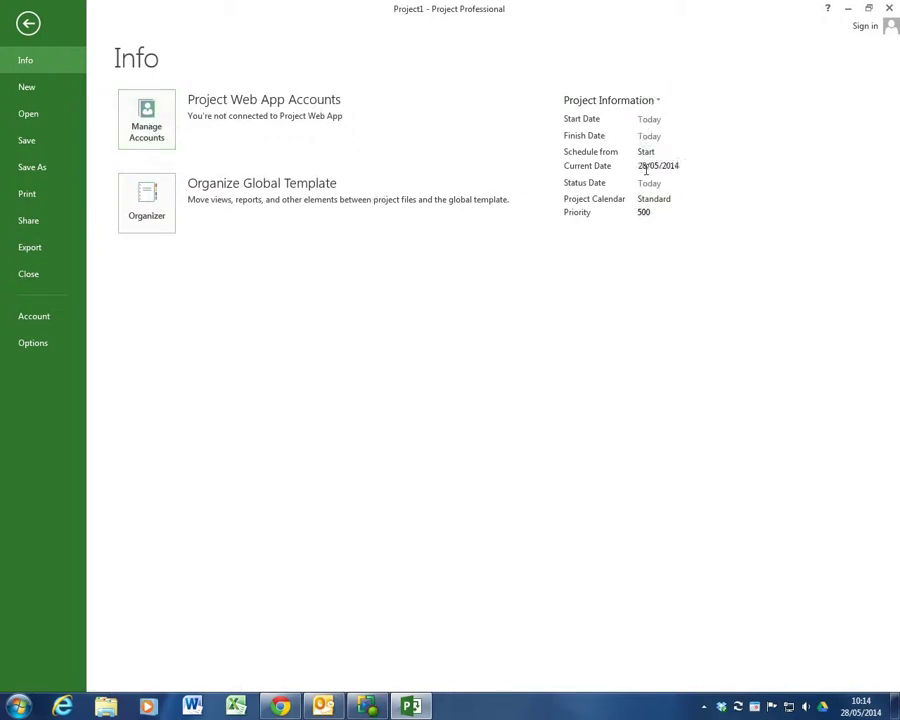
pyautogui.click(146, 212)
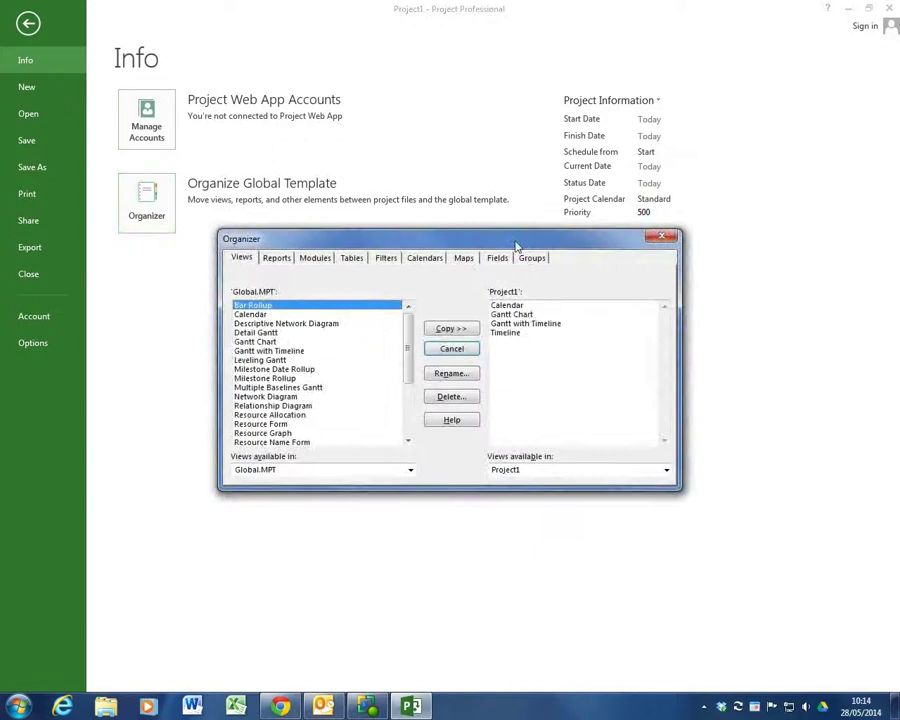
pyautogui.moveTo(517, 245); pyautogui.dragTo(508, 195)
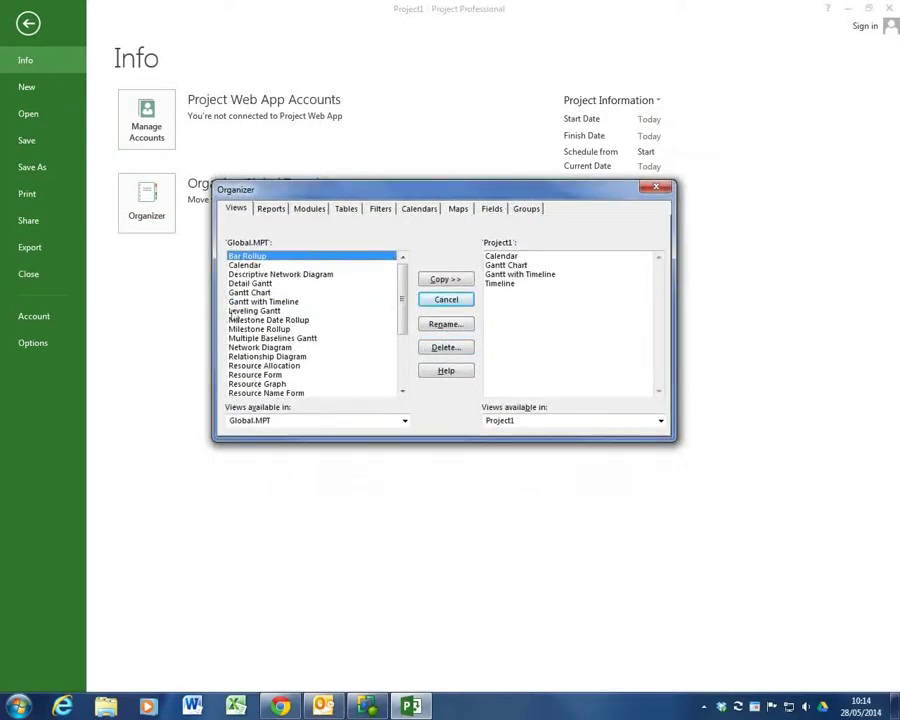
pyautogui.click(420, 209)
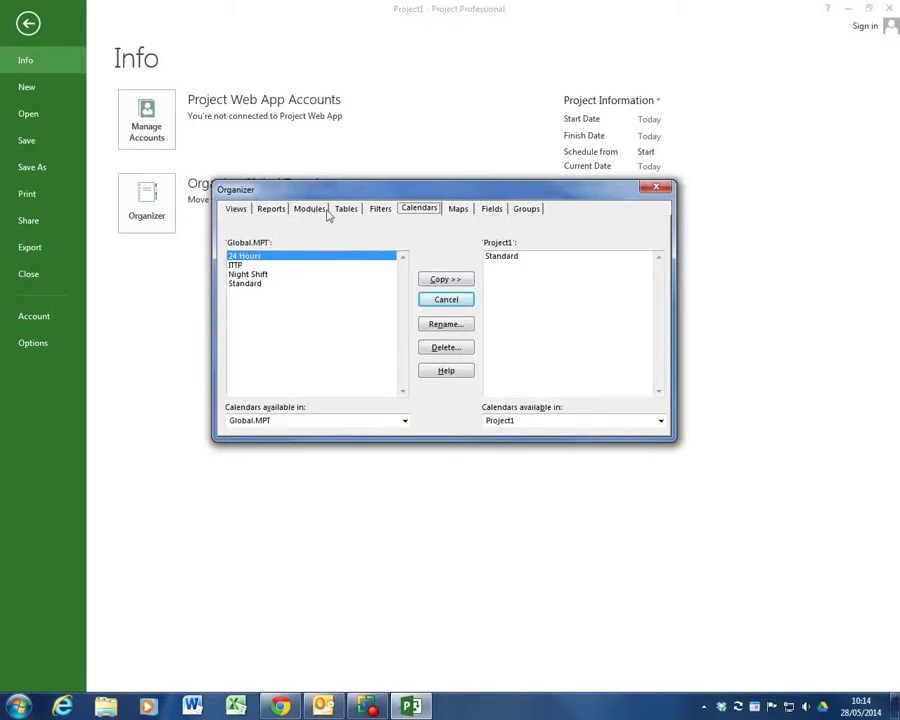
pyautogui.click(446, 299)
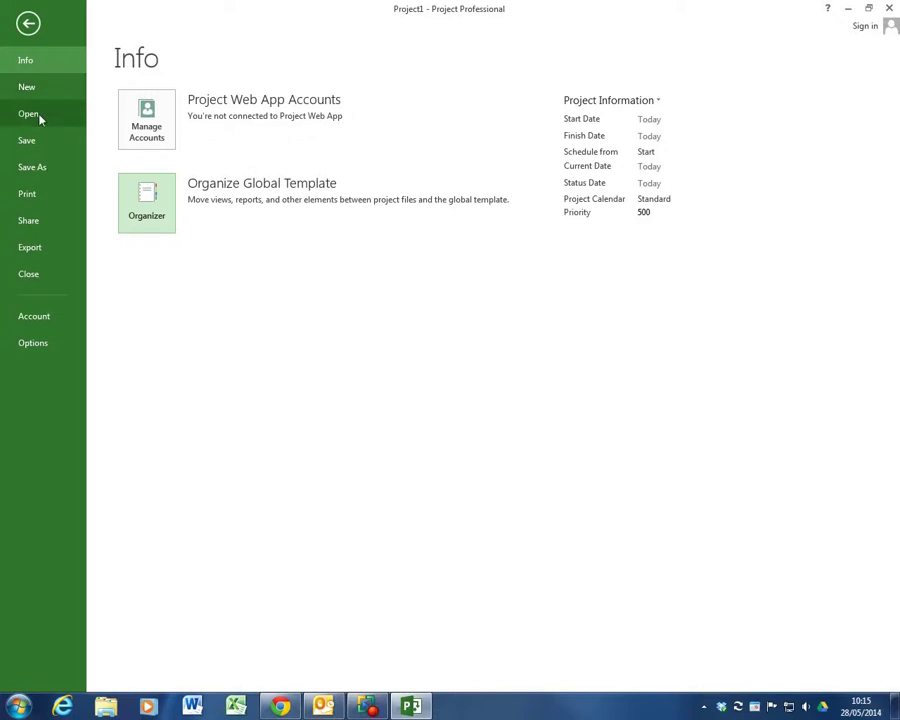
# - Look through Save As and its file-type list, then cancel, leaving Project1 unsaved
pyautogui.click(48, 170)
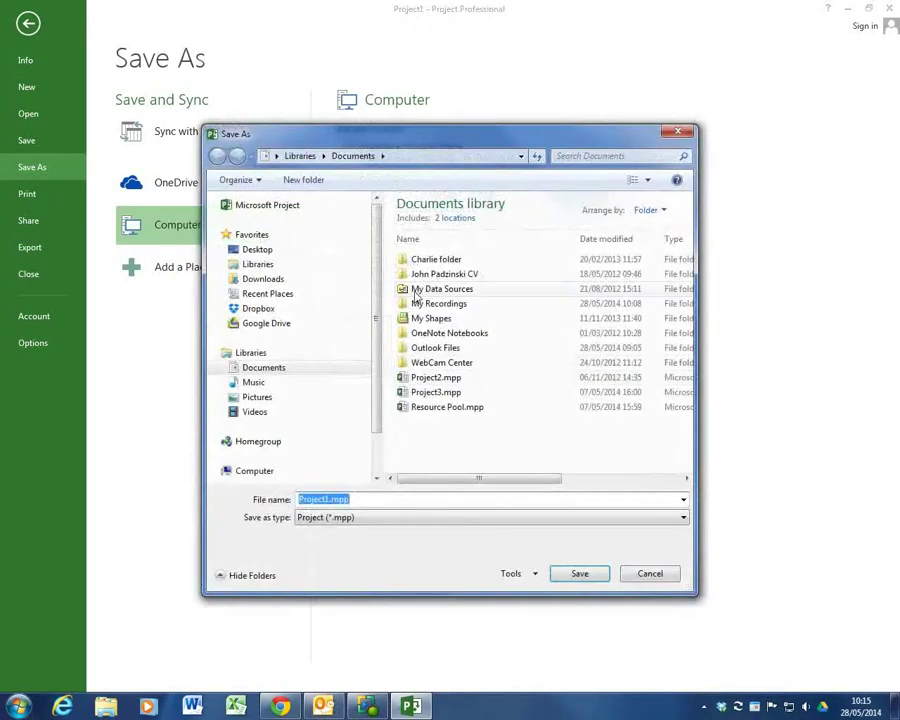
pyautogui.scroll(-3, 376, 300)
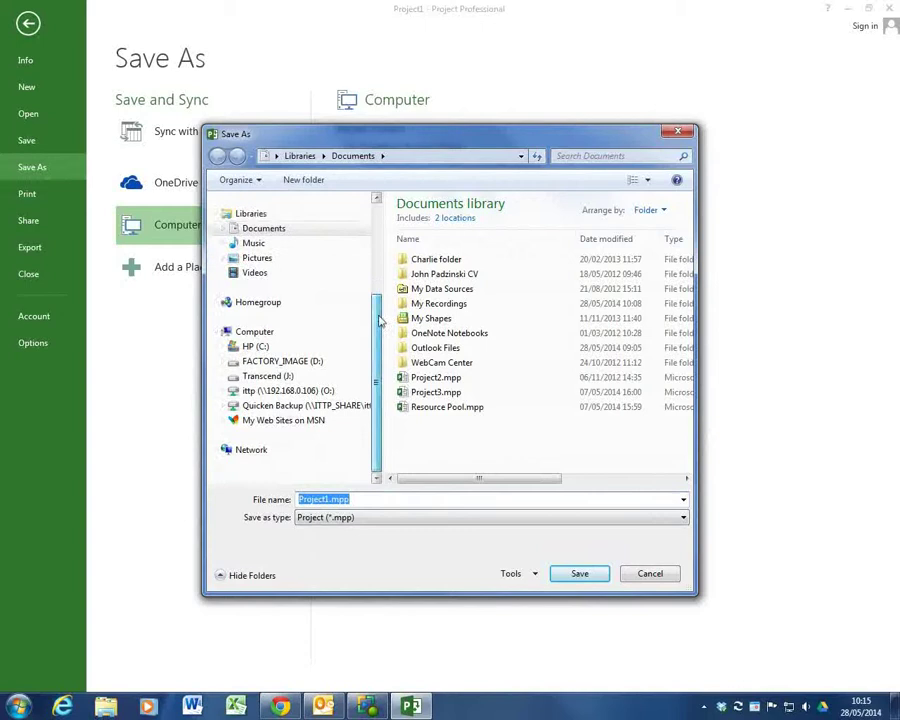
pyautogui.moveTo(379, 320); pyautogui.dragTo(376, 280)
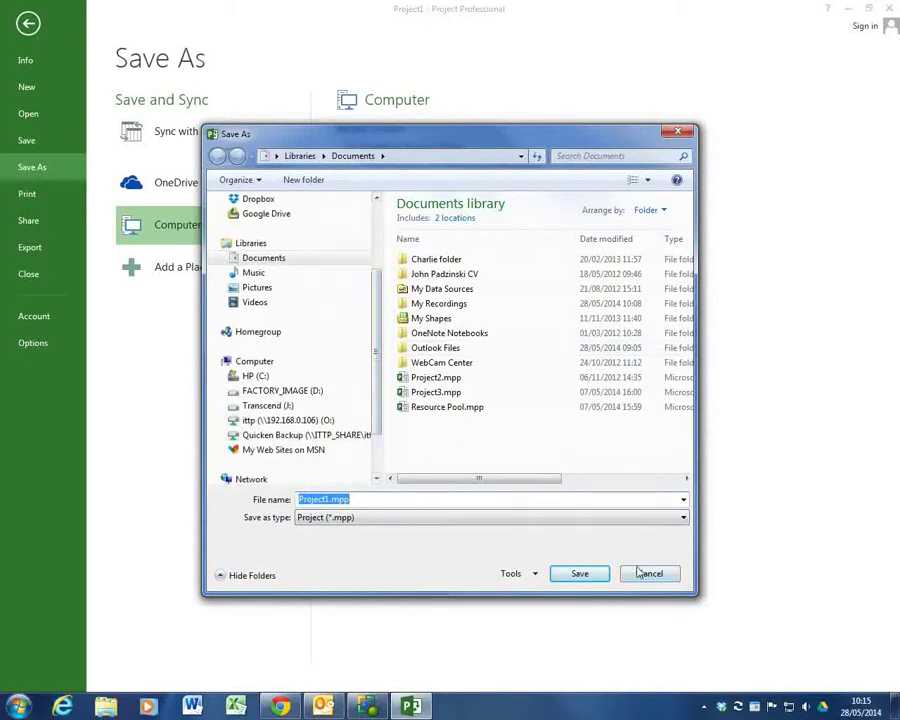
pyautogui.click(355, 518)
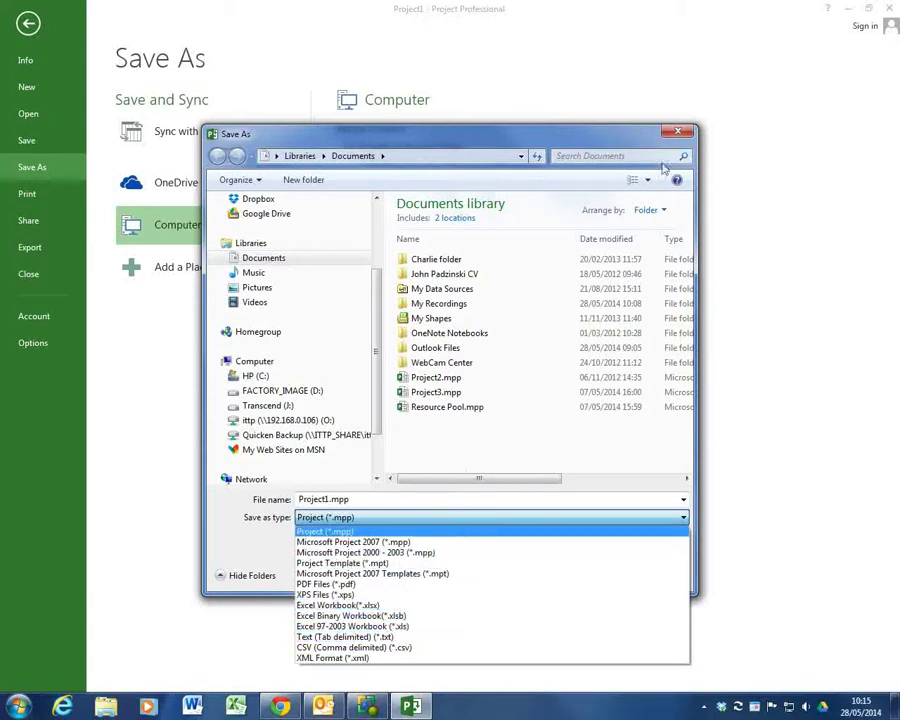
pyautogui.click(680, 135)
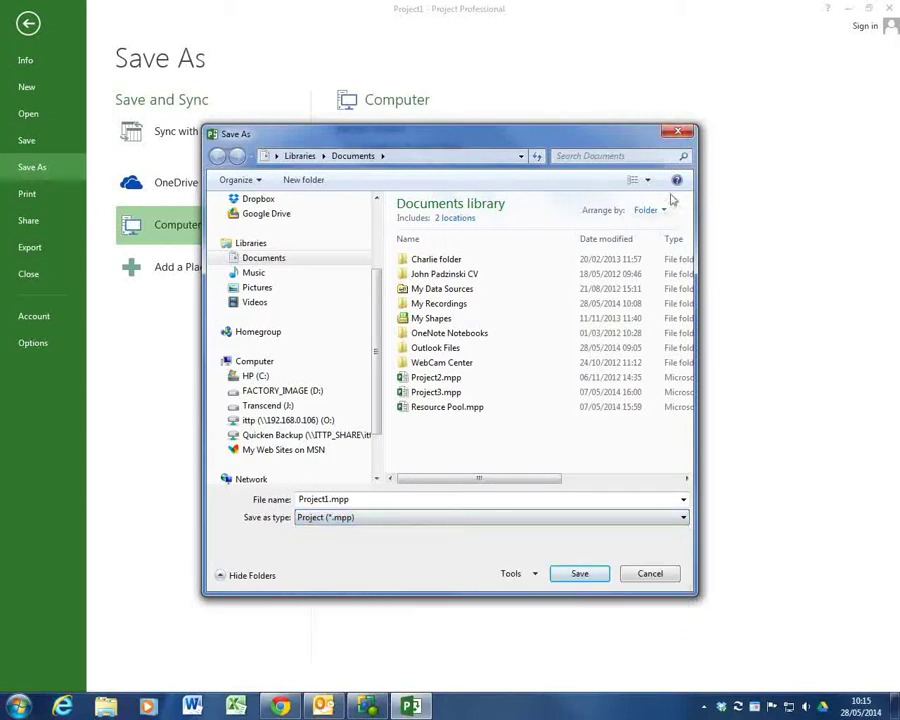
pyautogui.click(650, 572)
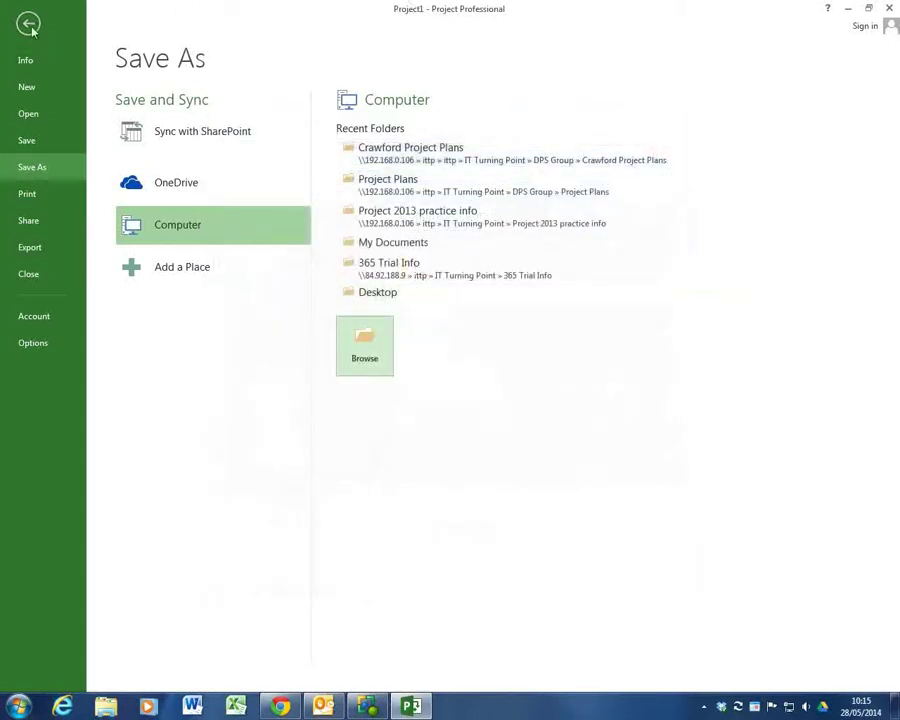
pyautogui.click(28, 22)
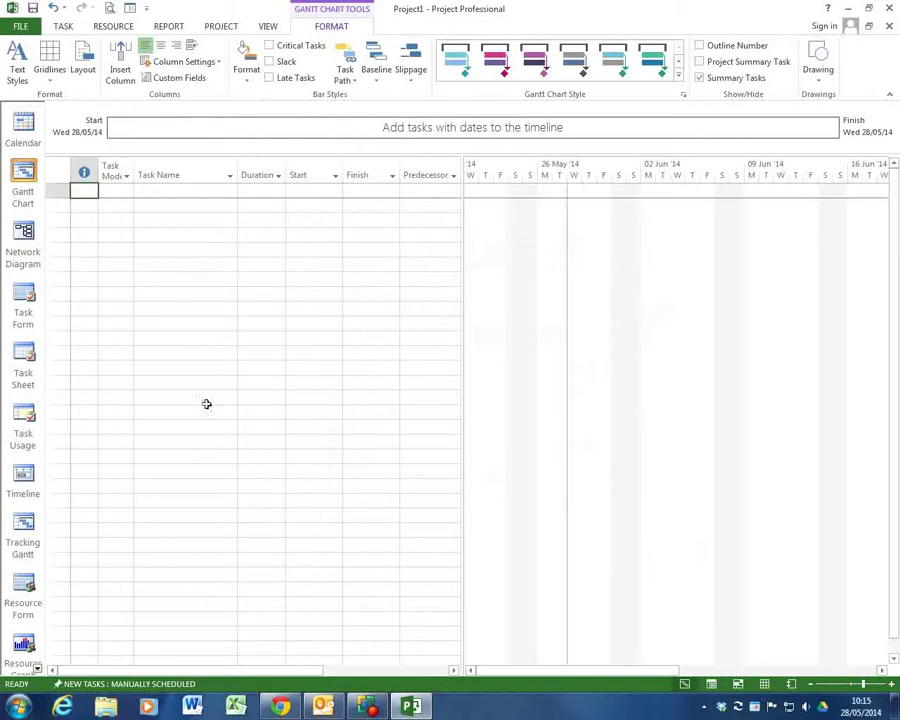
# - Uncheck Timeline on the View tab, try Timeline view, then return to Gantt Chart and the Task tab
pyautogui.click(60, 26)
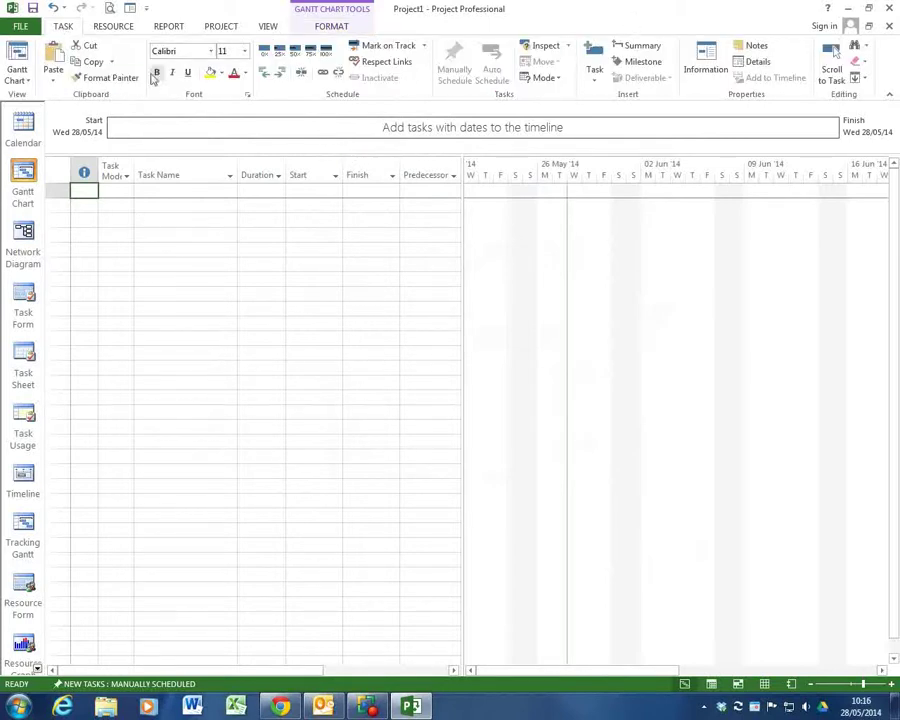
pyautogui.click(195, 190)
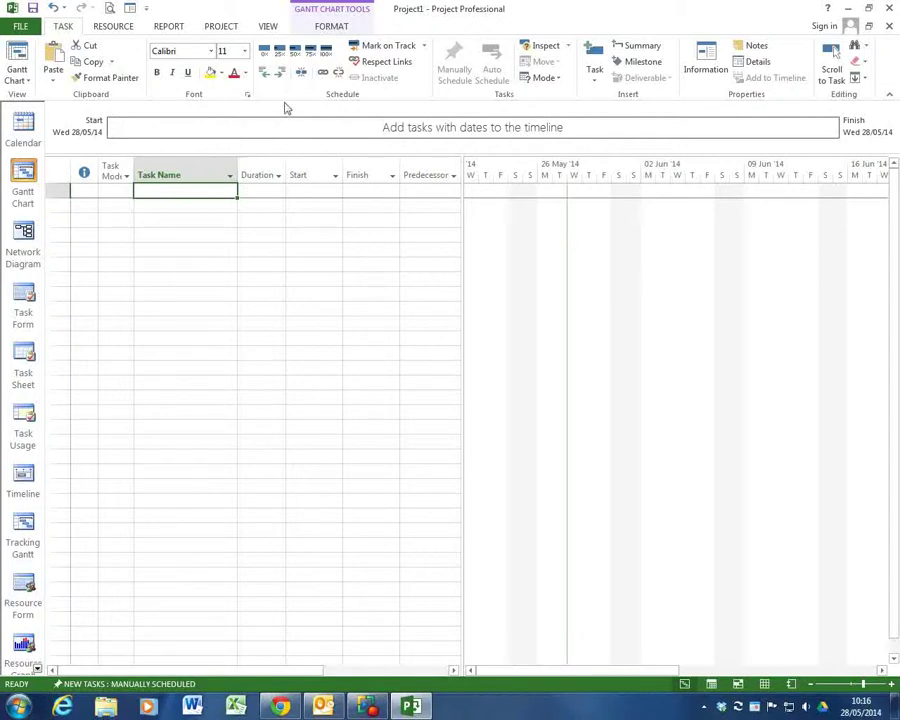
pyautogui.click(268, 27)
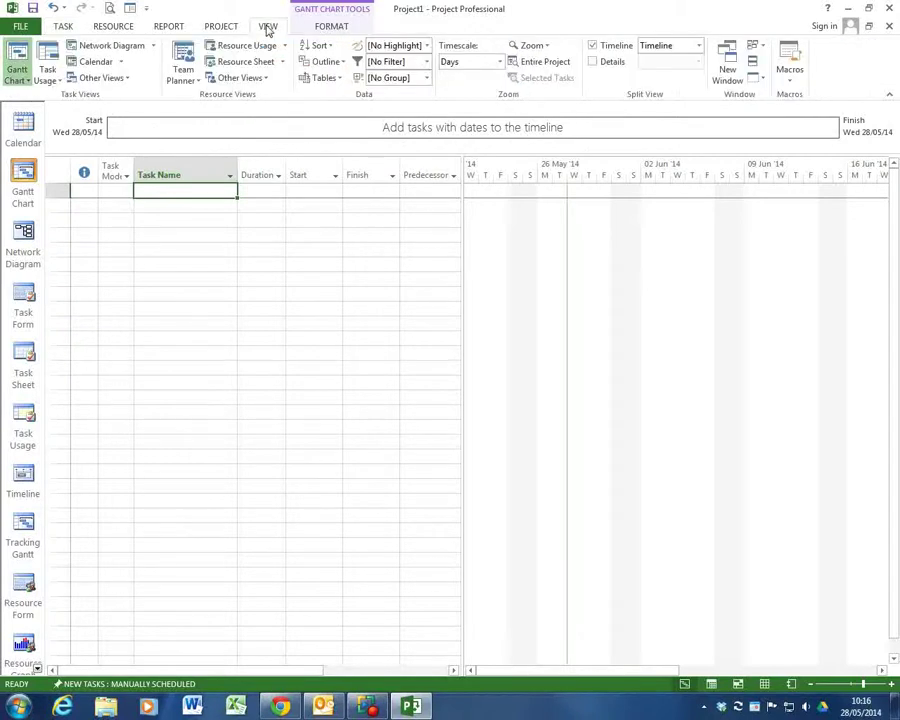
pyautogui.click(593, 46)
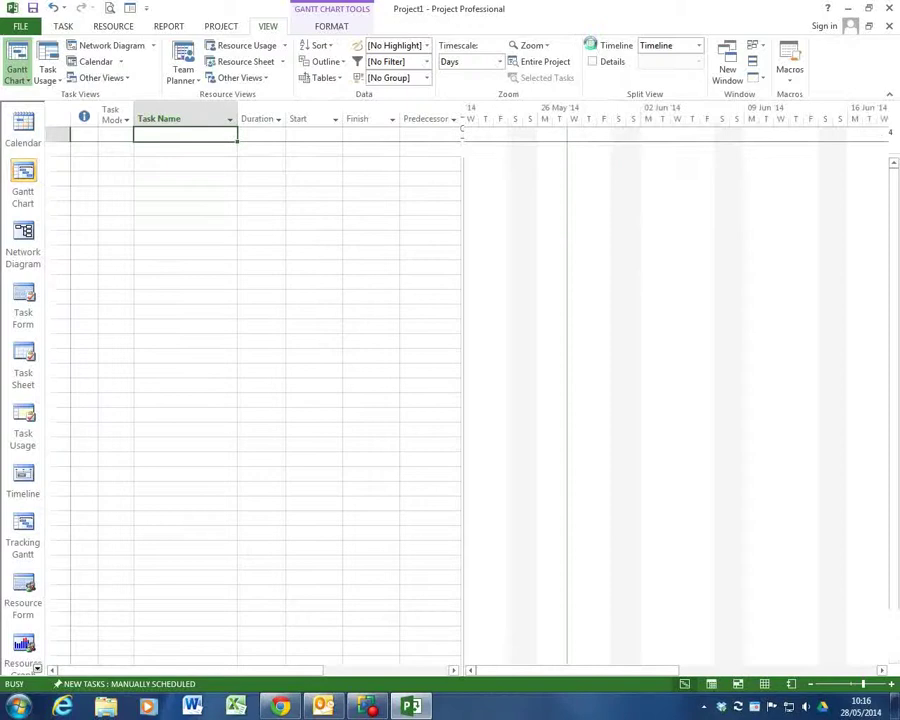
pyautogui.click(24, 476)
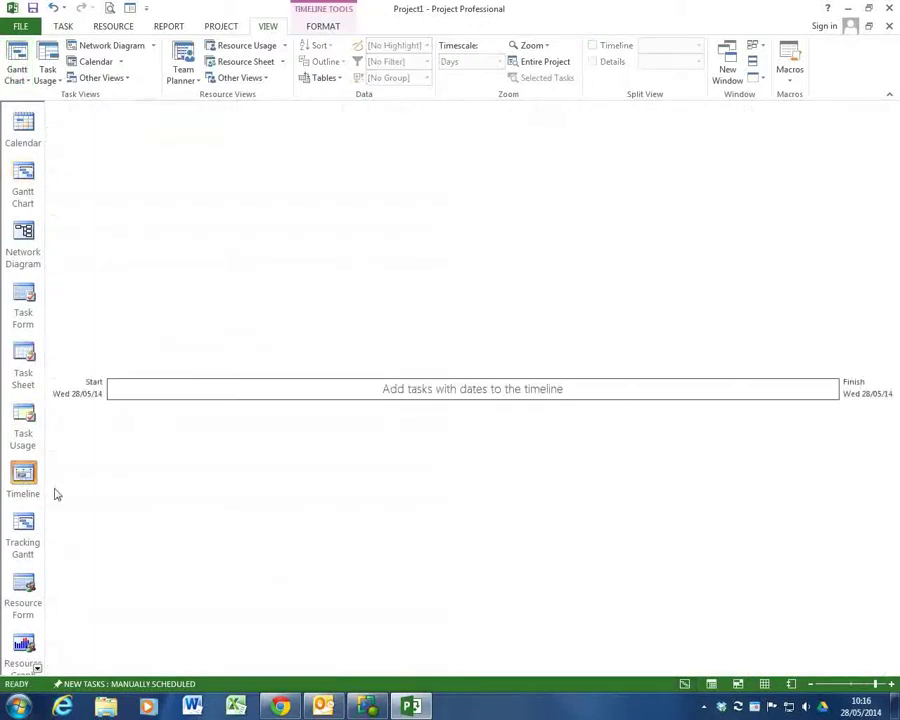
pyautogui.click(33, 175)
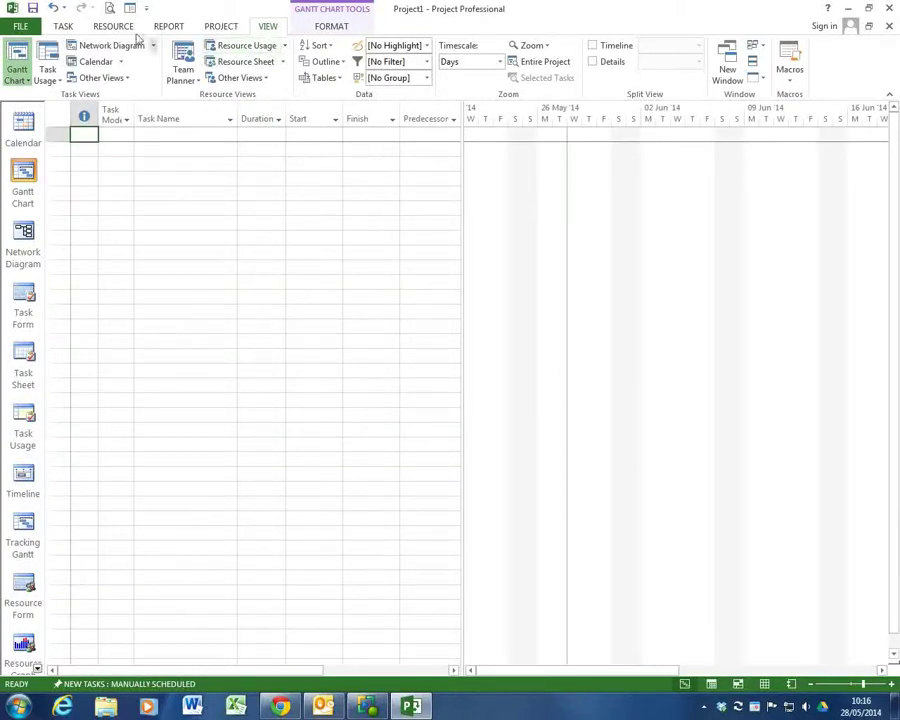
pyautogui.click(62, 27)
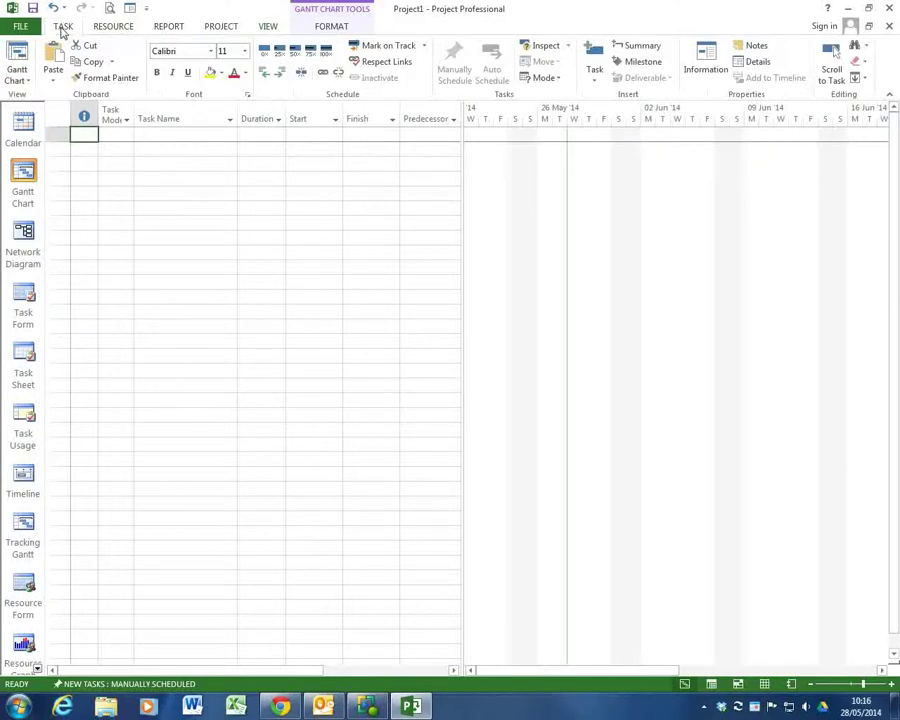
pyautogui.click(113, 27)
pyautogui.click(168, 27)
pyautogui.click(62, 27)
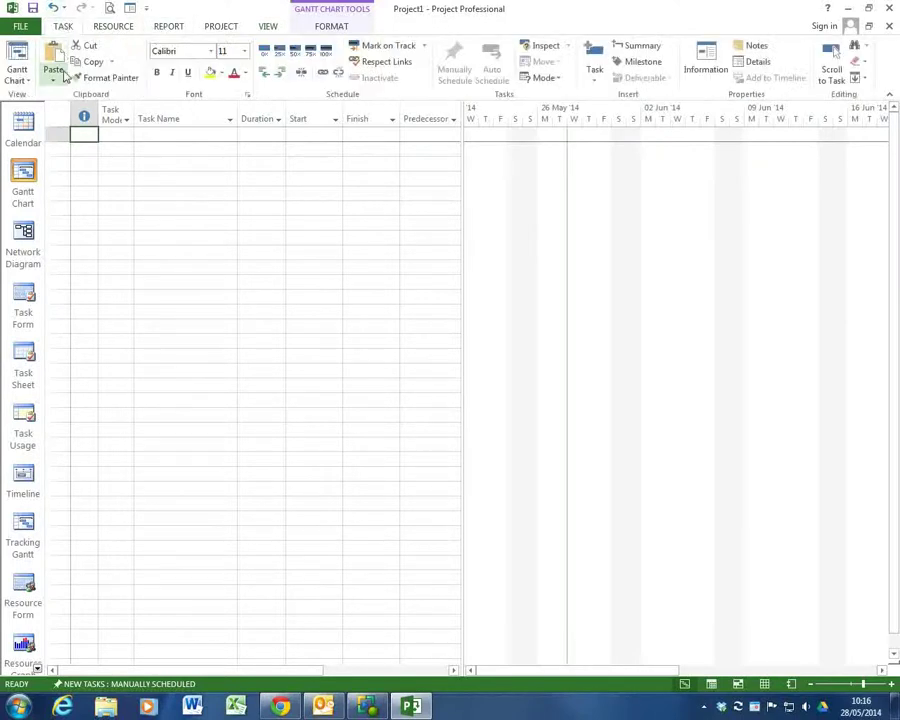
pyautogui.doubleClick(62, 27)
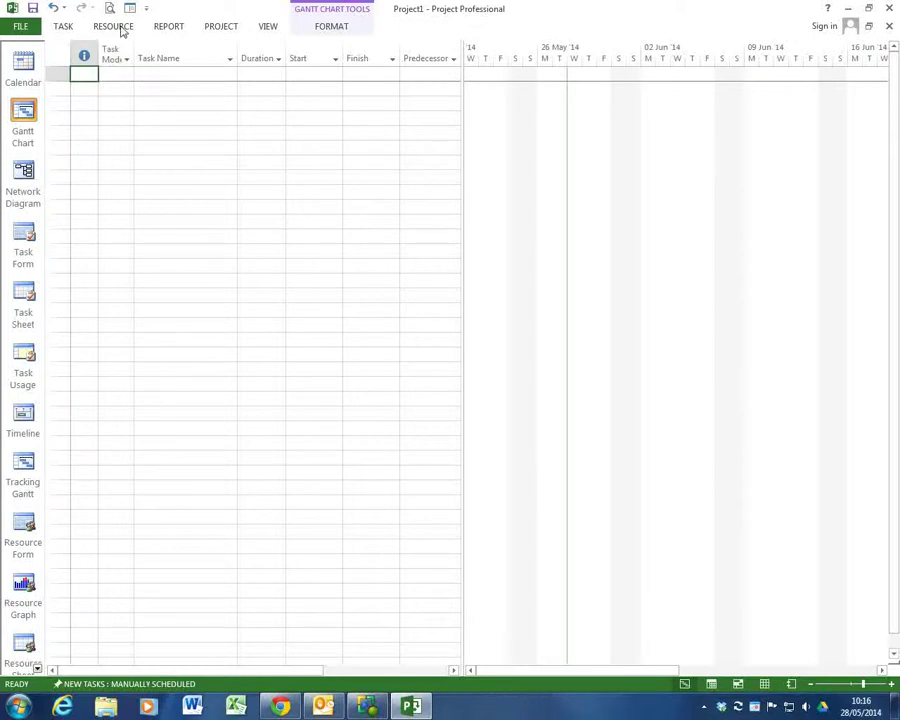
pyautogui.click(62, 27)
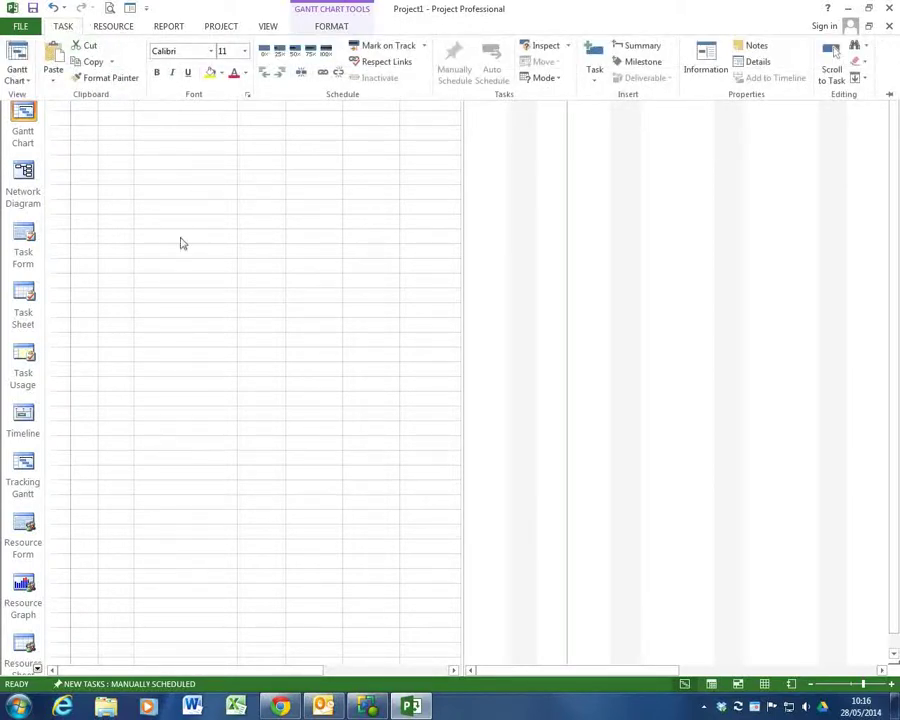
pyautogui.click(174, 163)
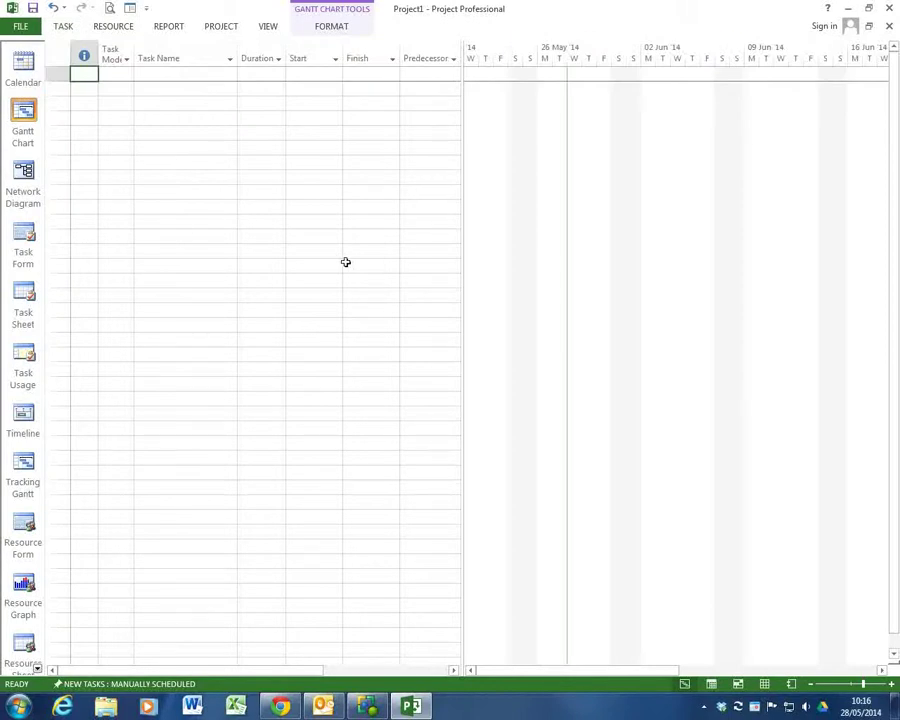
pyautogui.click(62, 27)
pyautogui.click(62, 27)
pyautogui.doubleClick(62, 27)
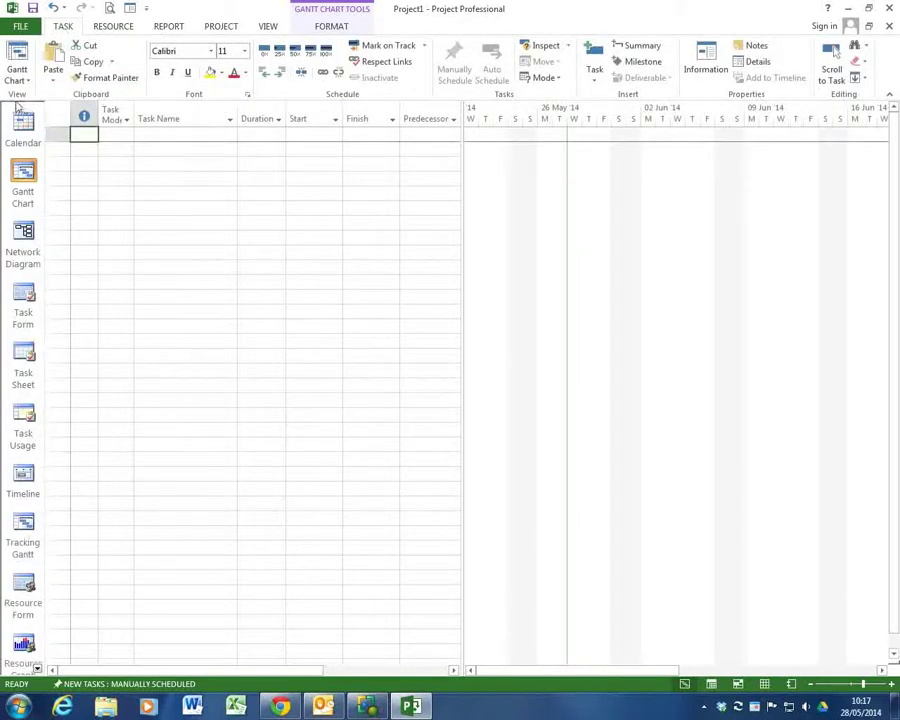
pyautogui.click(209, 220)
pyautogui.click(201, 175)
pyautogui.click(201, 149)
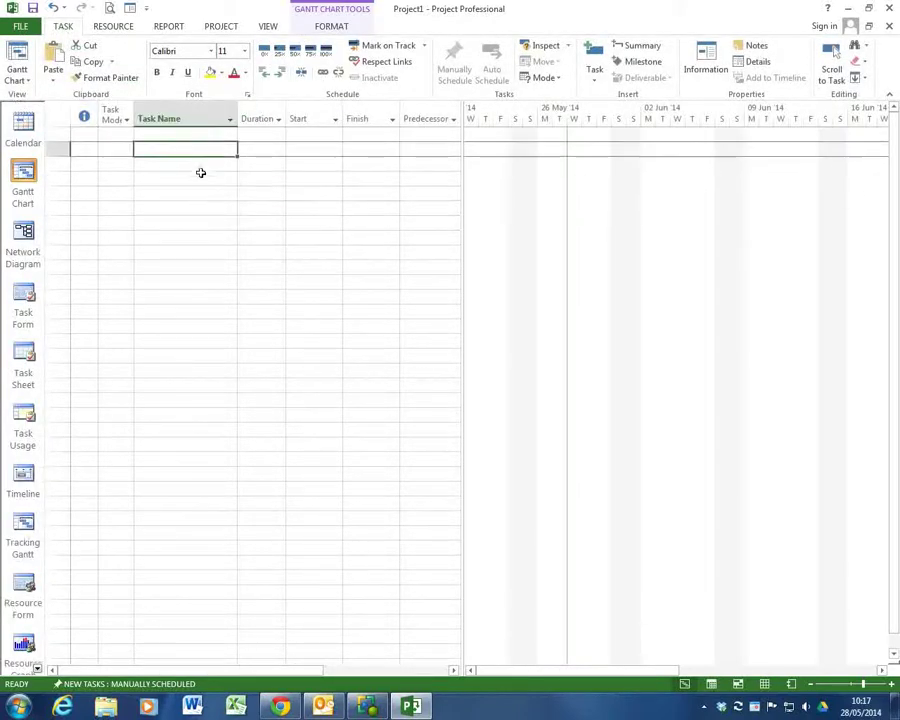
pyautogui.click(201, 193)
pyautogui.click(203, 252)
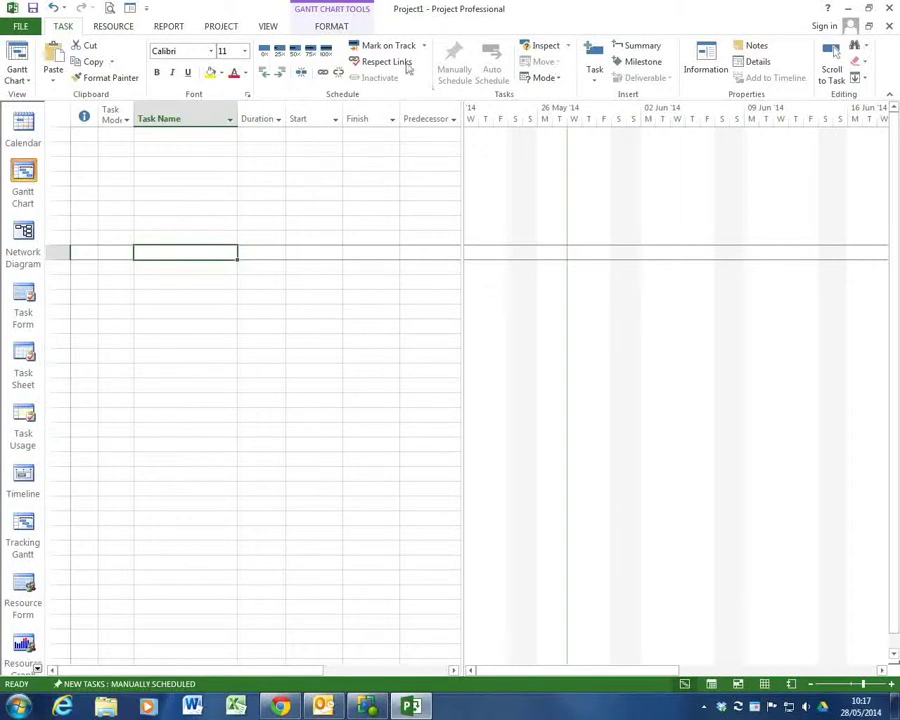